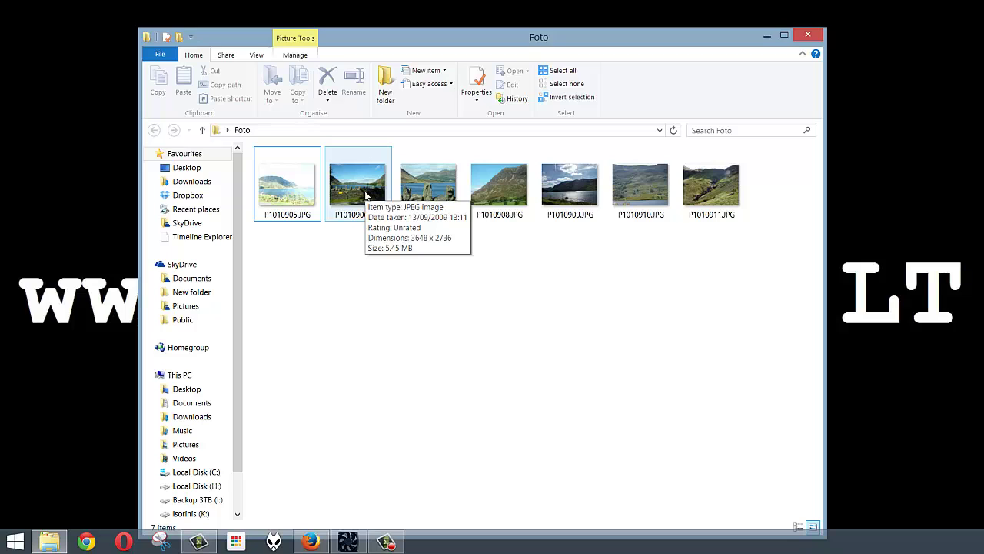
# Maximize the Foto folder window and check the file size of each photo one by one
pyautogui.click(365, 196)
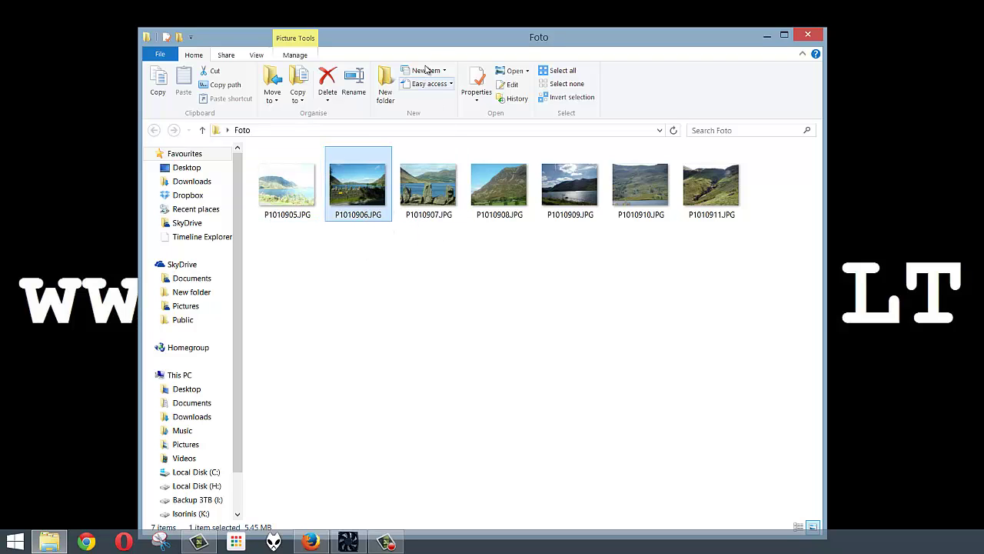
pyautogui.doubleClick(428, 37)
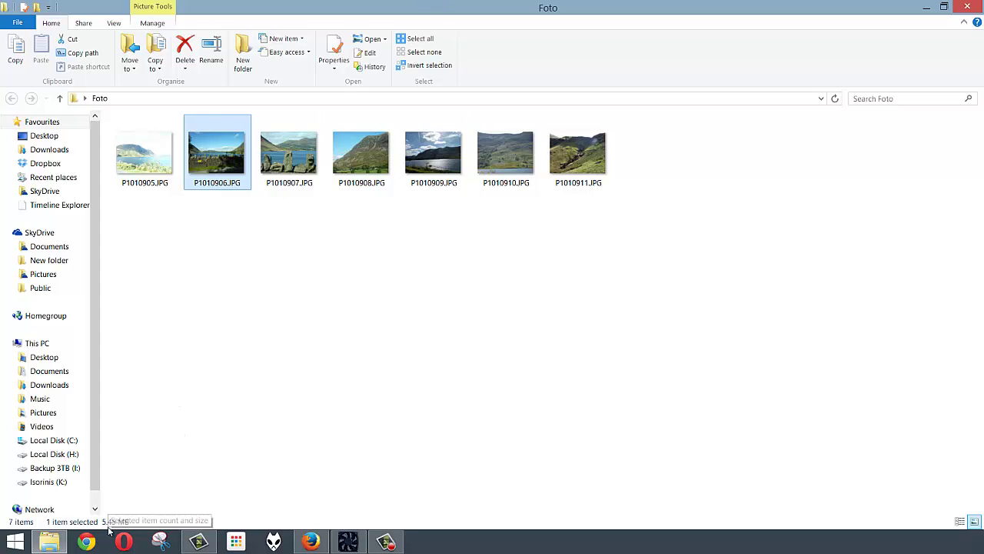
pyautogui.click(157, 160)
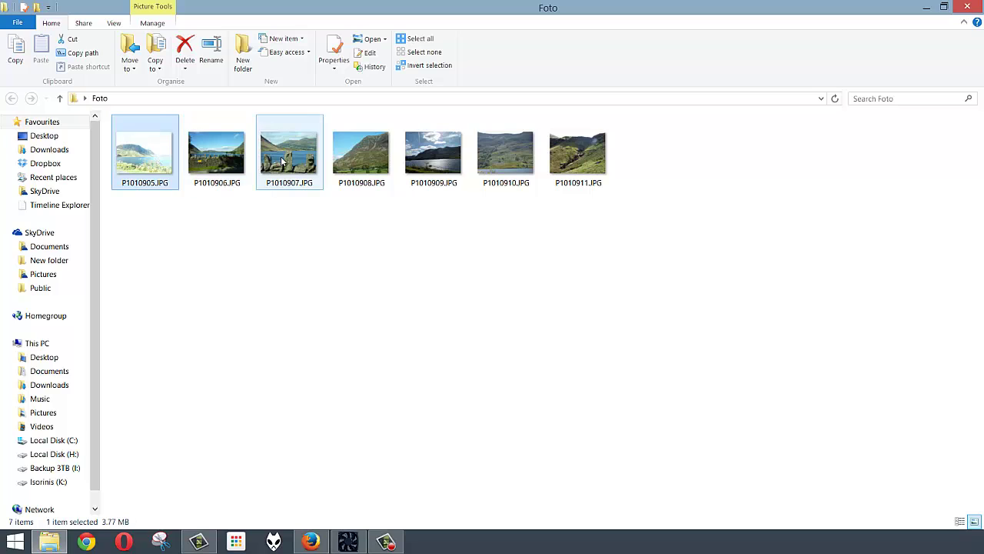
pyautogui.click(302, 155)
pyautogui.click(363, 153)
pyautogui.click(449, 182)
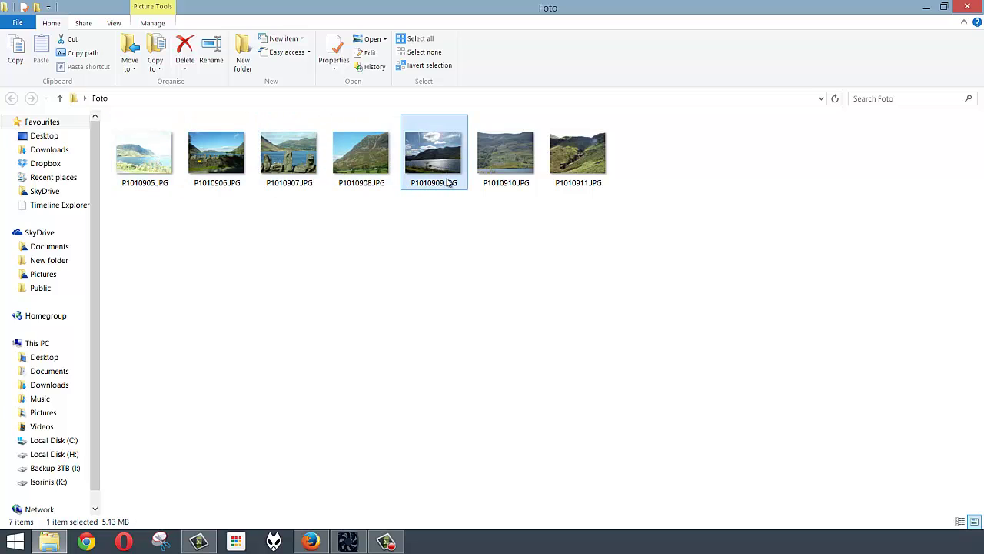
pyautogui.click(536, 188)
pyautogui.click(590, 172)
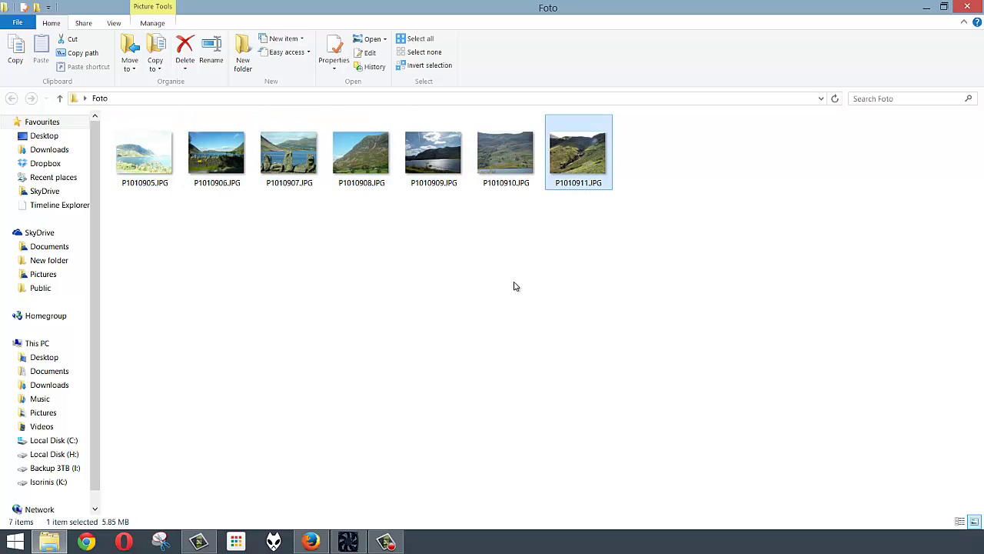
# Select all seven photos, examine their combined size in the file properties, and close the properties without changes
pyautogui.moveTo(688, 238); pyautogui.dragTo(92, 146)
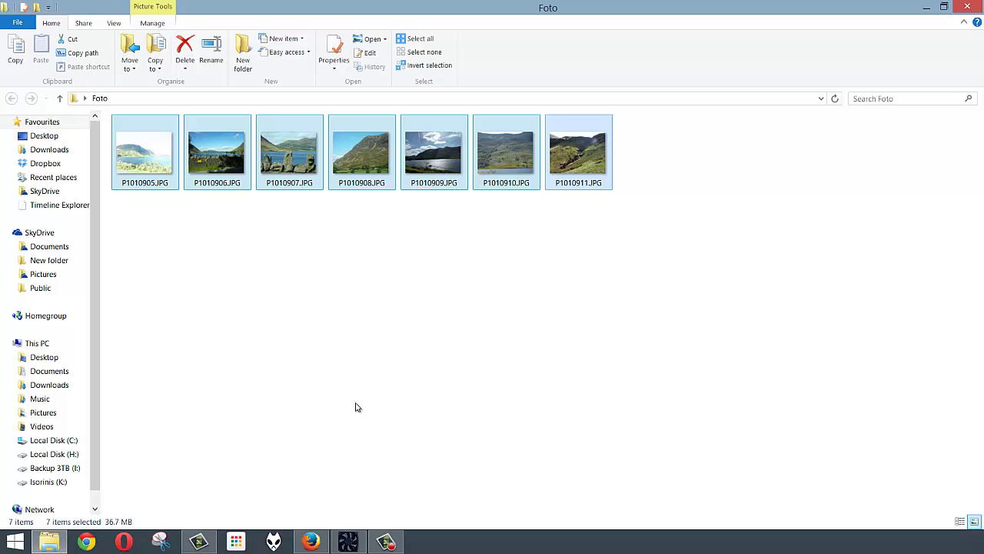
pyautogui.click(311, 541)
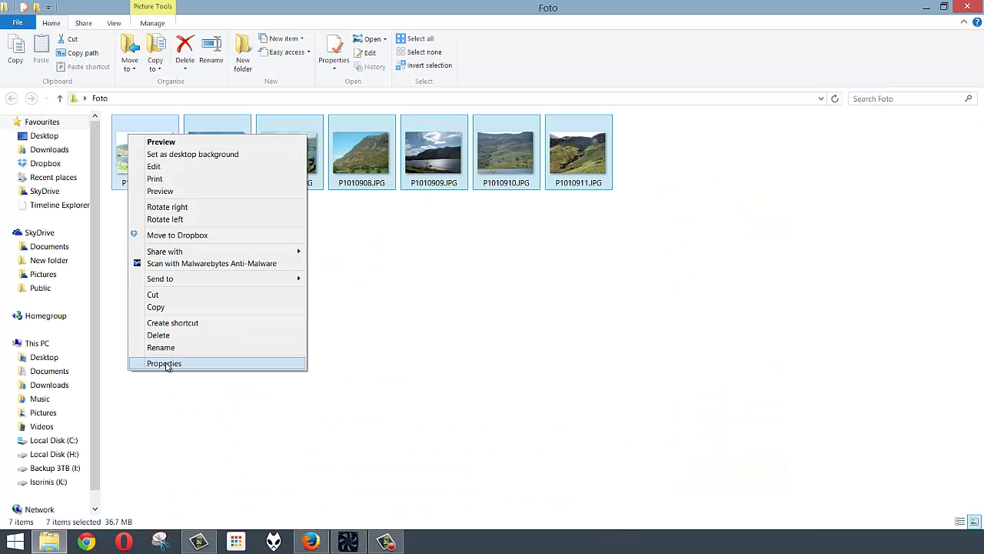
pyautogui.click(165, 362)
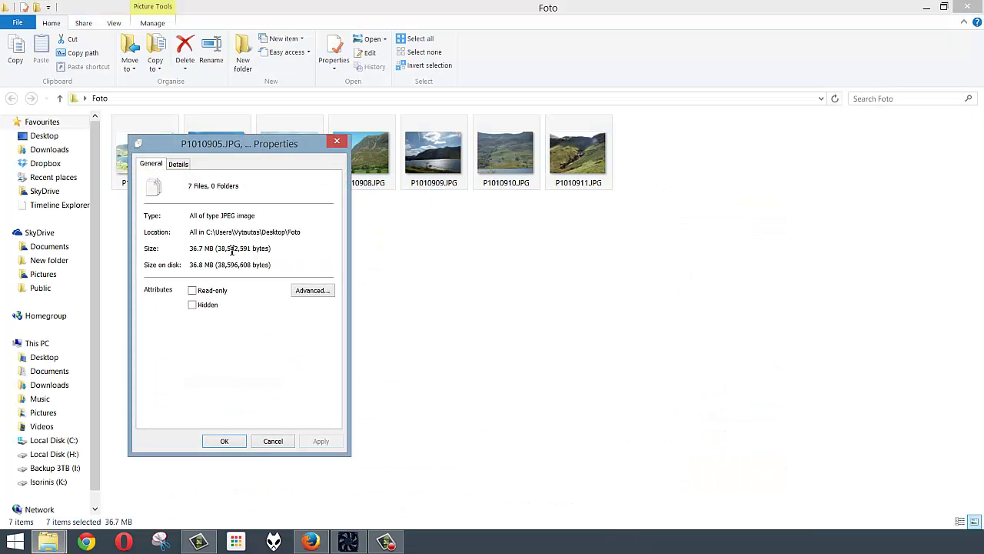
pyautogui.moveTo(211, 248); pyautogui.dragTo(176, 256)
pyautogui.click(273, 442)
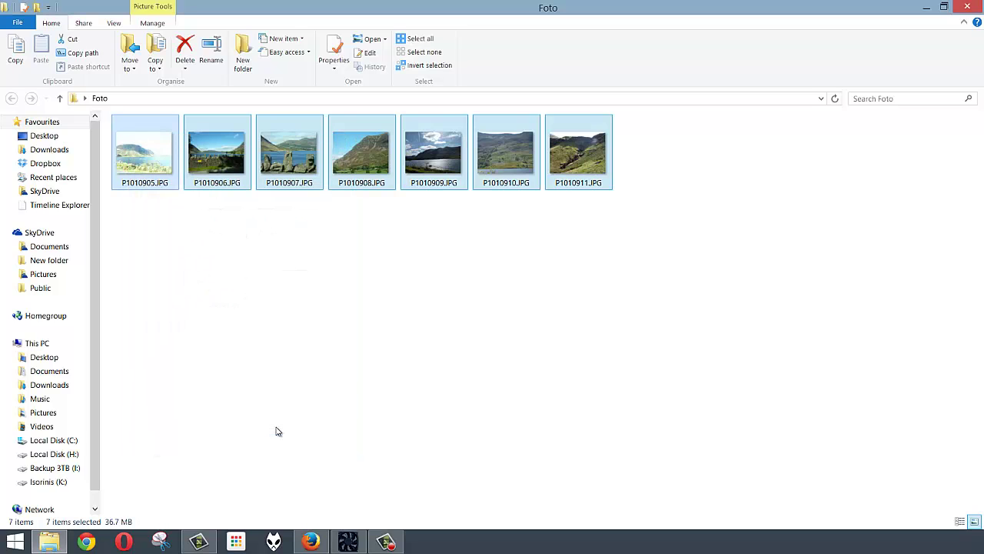
# Switch to Firefox and download ImageResizerSetup.exe from the Image Resizer for Windows page on CodePlex
pyautogui.click(323, 544)
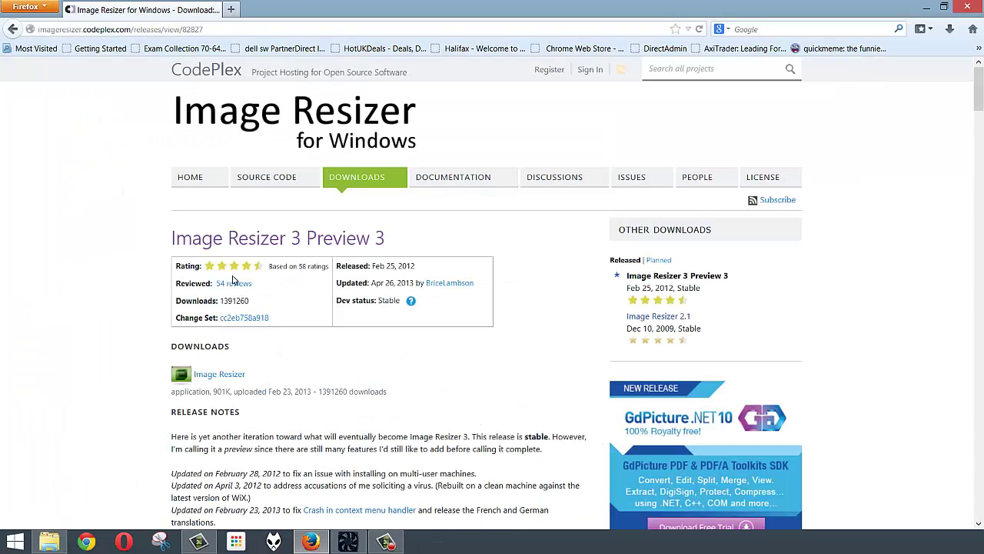
pyautogui.click(69, 30)
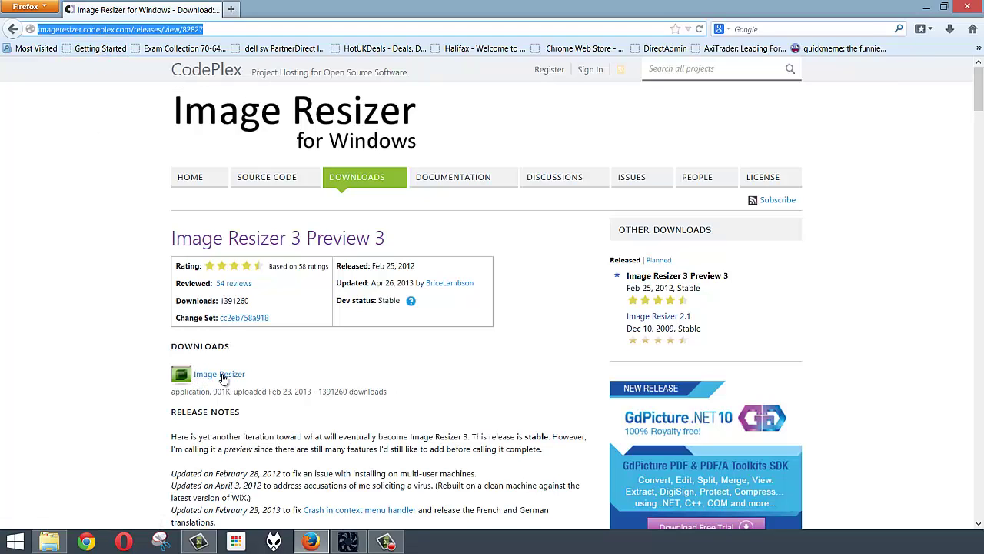
pyautogui.click(208, 377)
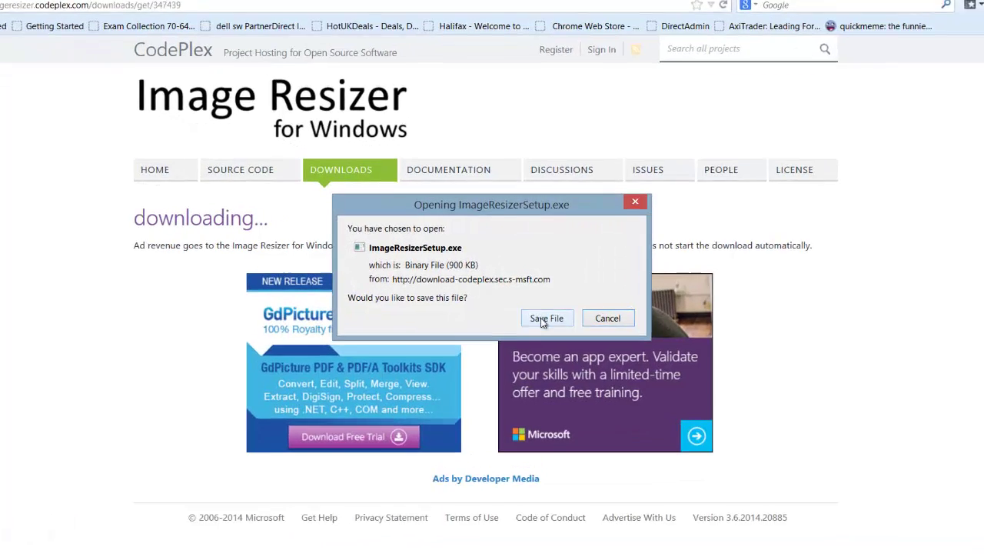
pyautogui.click(541, 311)
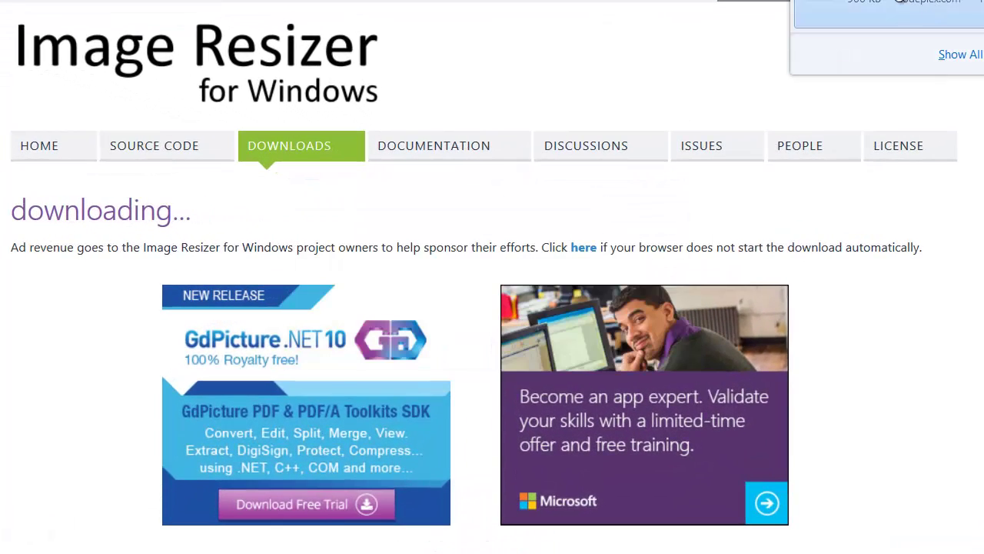
# Run the downloaded setup, accept the license terms to install Image Resizer for Windows, and close the setup and browser
pyautogui.click(900, 2)
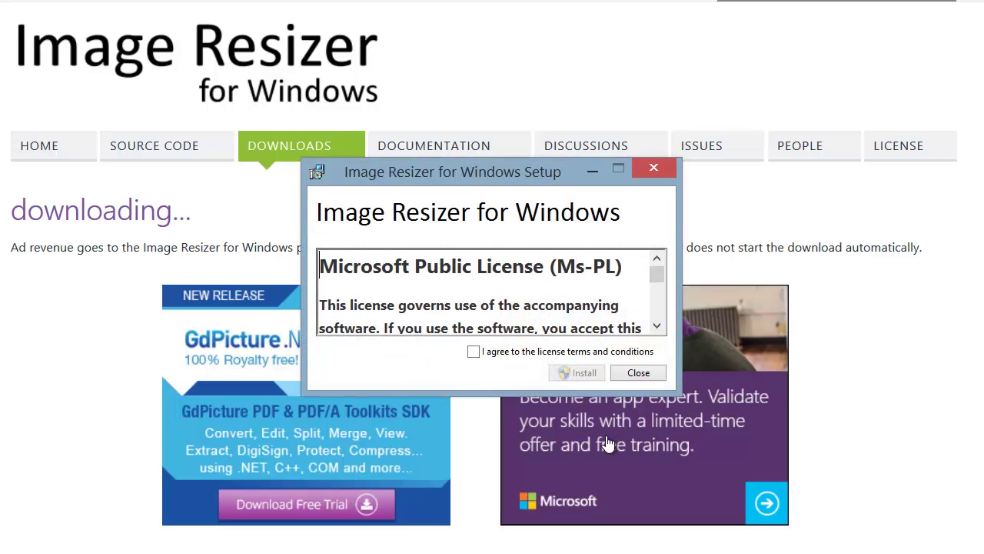
pyautogui.click(475, 351)
pyautogui.click(575, 373)
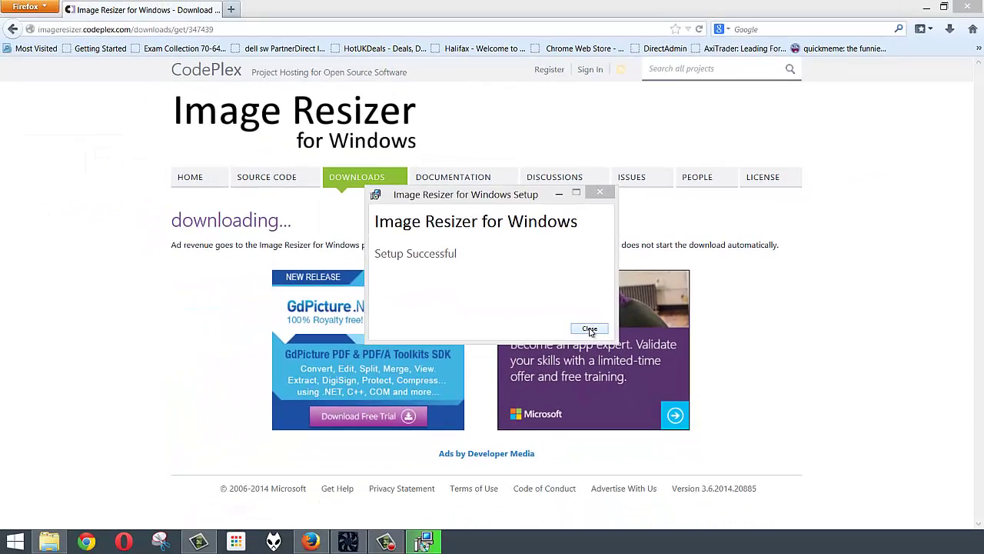
pyautogui.click(603, 341)
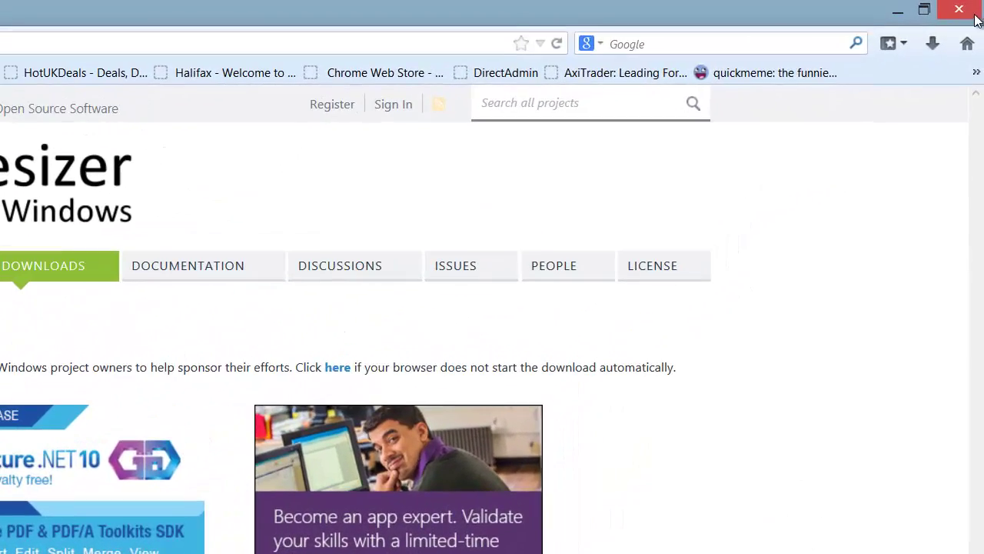
pyautogui.click(961, 8)
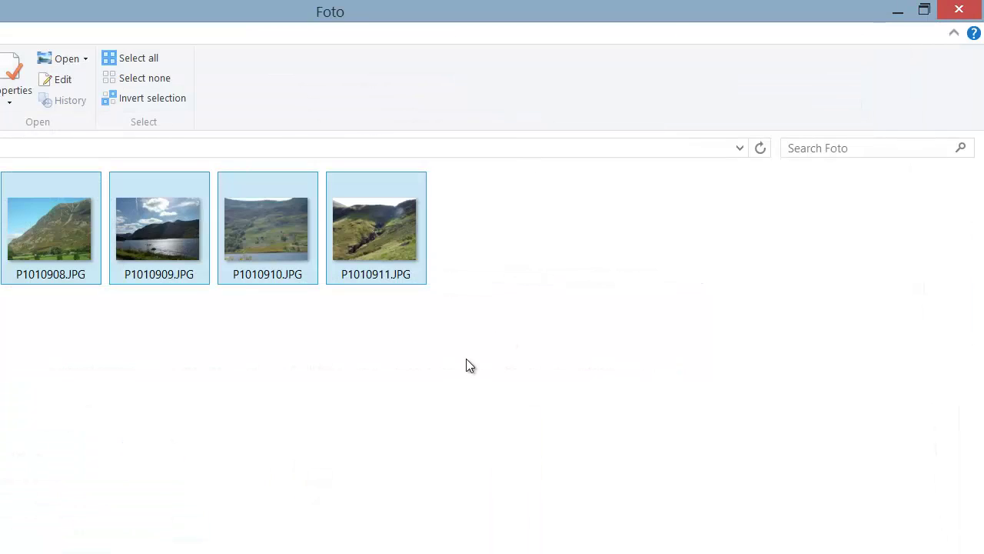
# Resize only the photo P1010906.JPG to the Large preset (1920 × 1080 pixels), keeping the original file
pyautogui.click(491, 363)
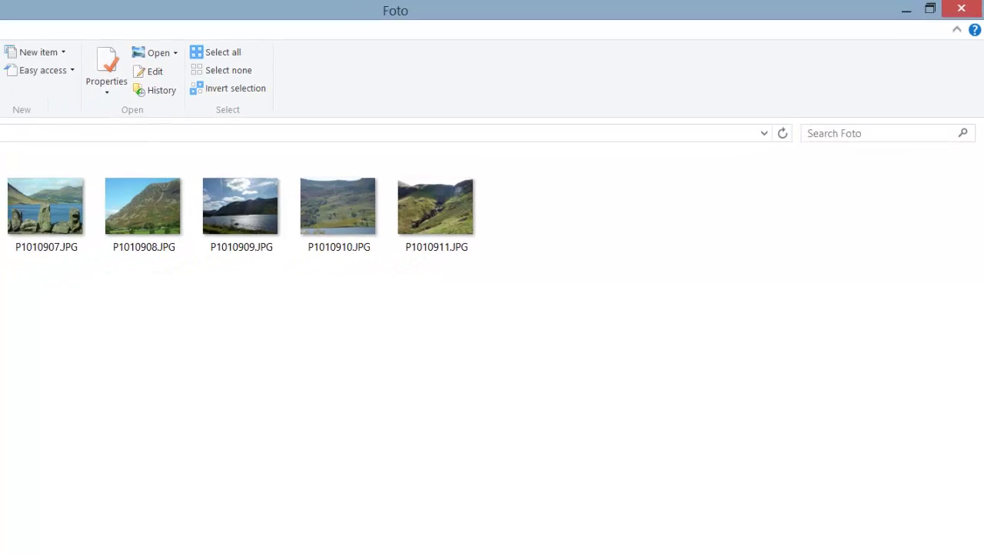
pyautogui.rightClick(215, 161)
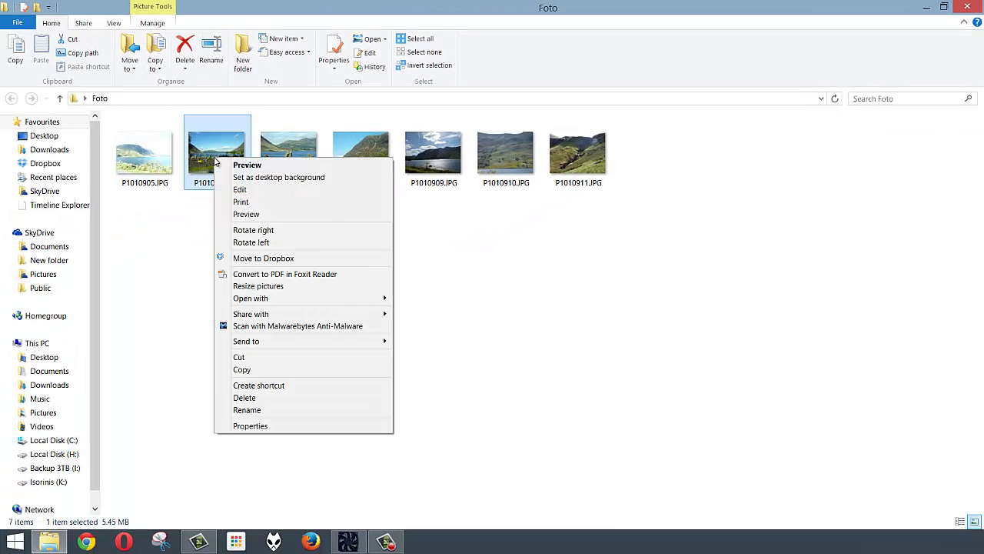
pyautogui.click(270, 291)
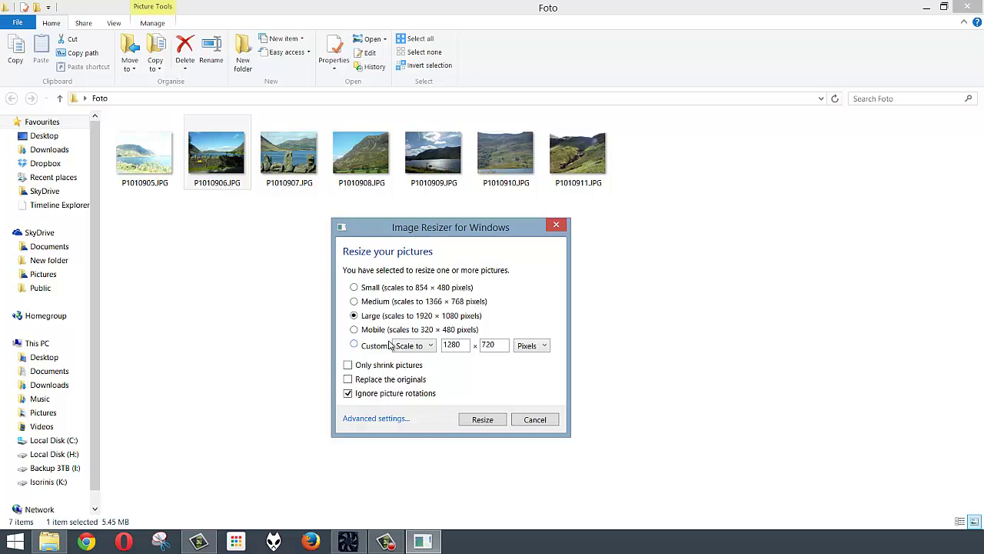
pyautogui.click(482, 420)
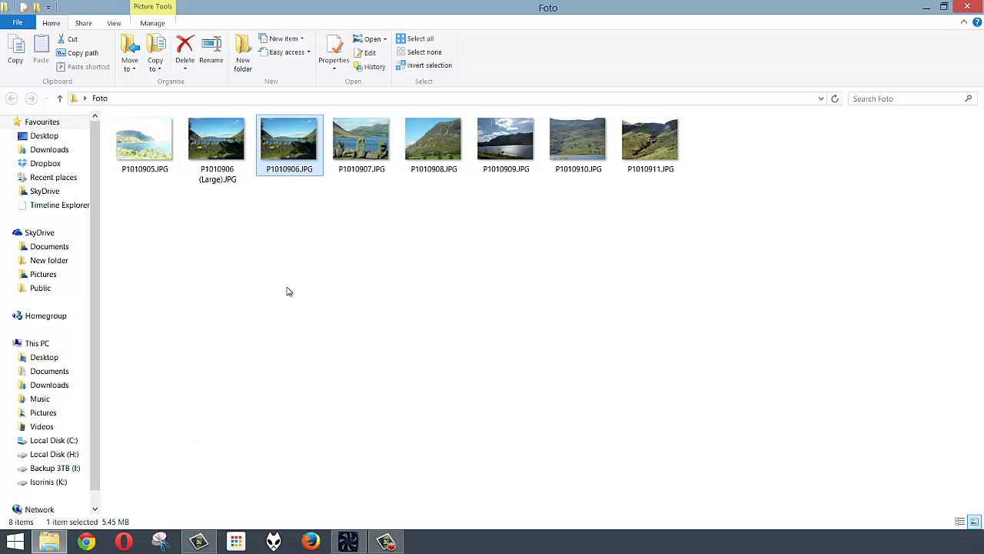
# Check the file size of P1010906 (Large).JPG and view the original P1010906.JPG at full window size
pyautogui.click(226, 140)
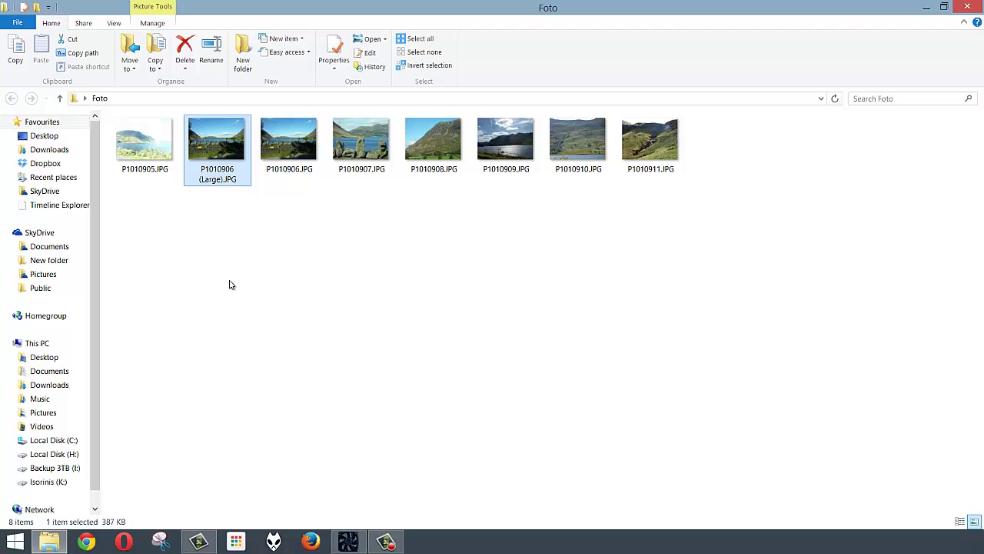
pyautogui.doubleClick(299, 148)
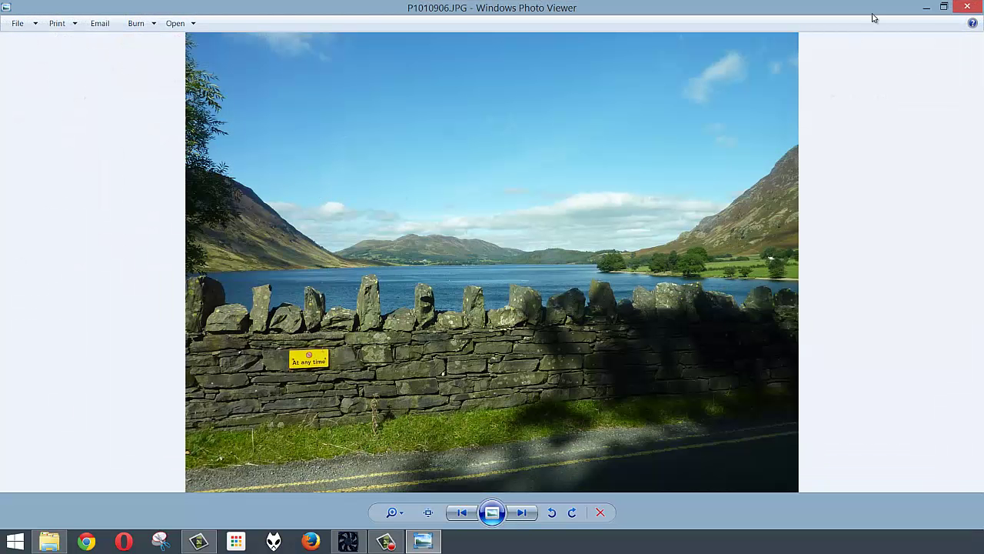
pyautogui.click(968, 7)
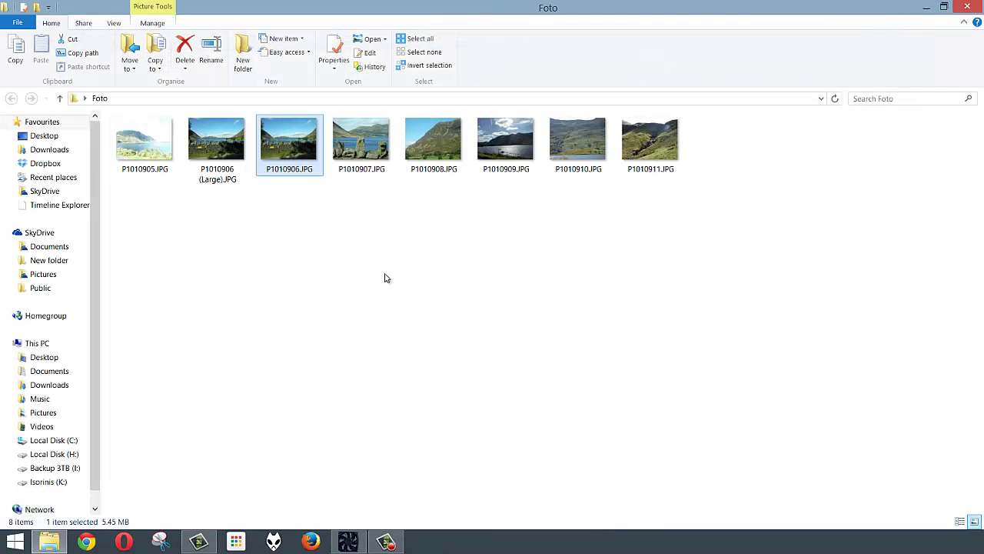
# Open P1010906 (Large).JPG in the photo viewer, compare it repeatedly with the original P1010906.JPG, and close the viewer
pyautogui.click(219, 144)
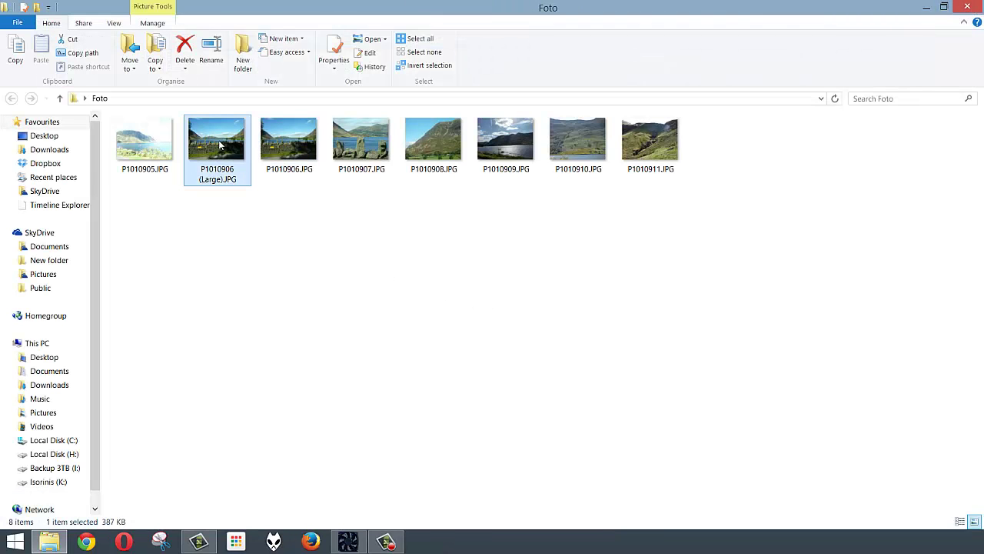
pyautogui.doubleClick(219, 145)
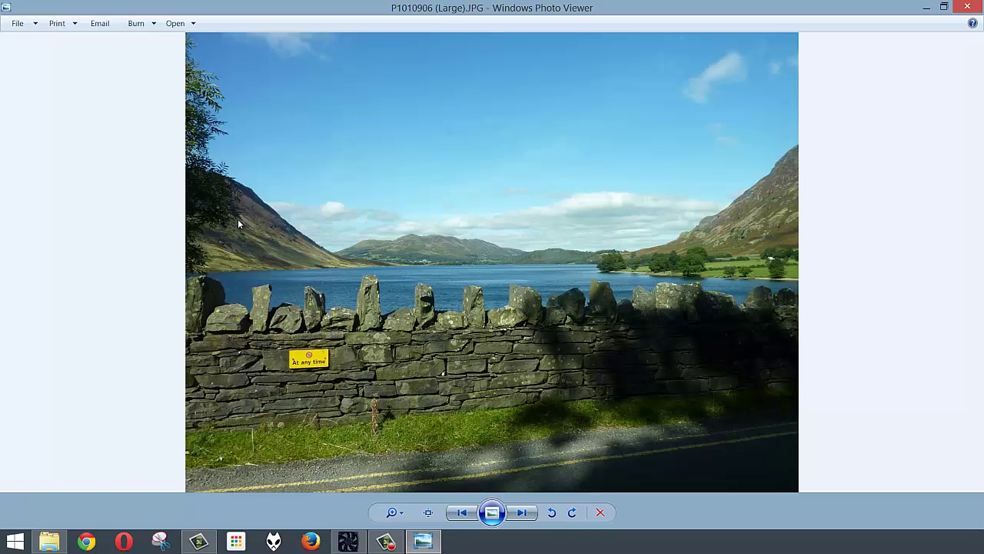
pyautogui.press('Left')
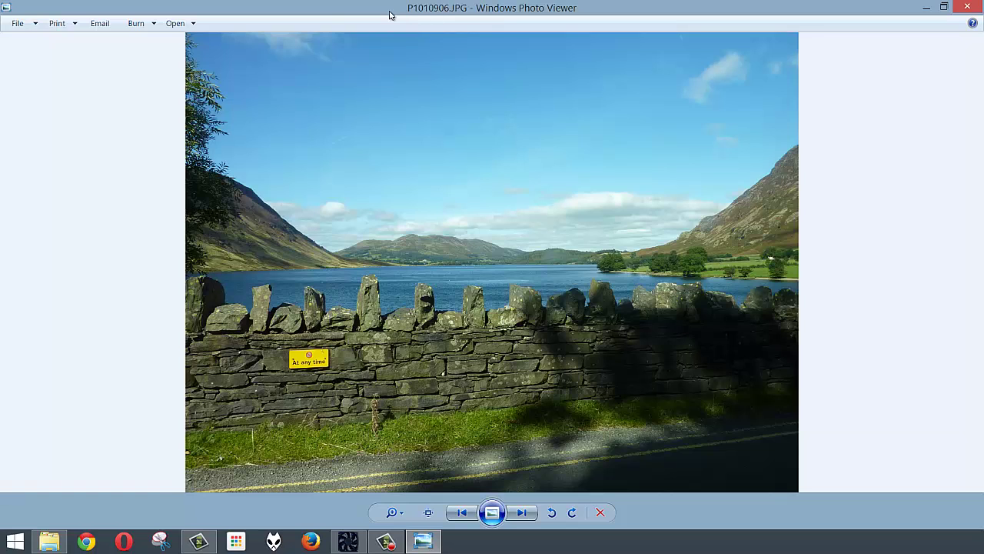
pyautogui.press('Right')
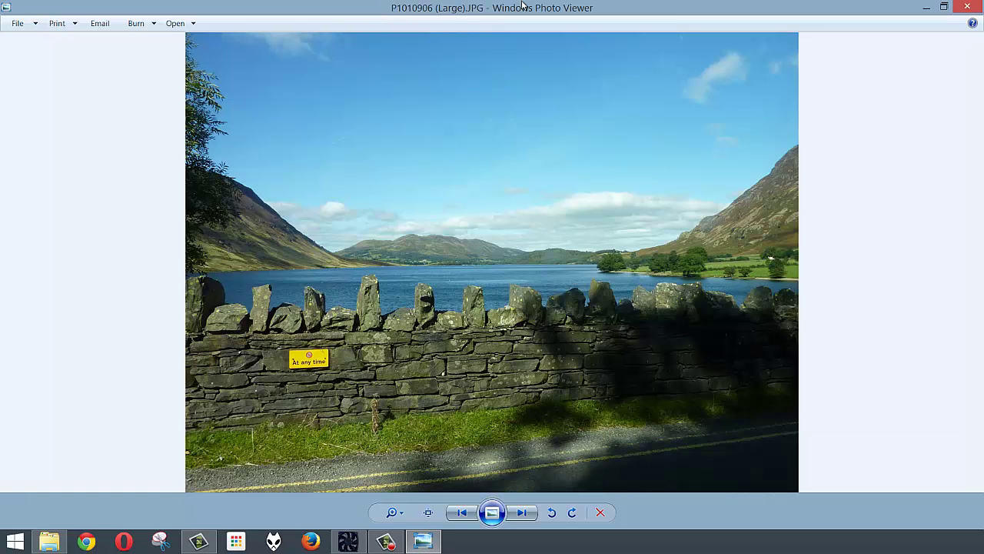
pyautogui.press('Left')
pyautogui.press('Right')
pyautogui.press('Left')
pyautogui.press('Right')
pyautogui.press('Left')
pyautogui.press('Right')
pyautogui.click(967, 8)
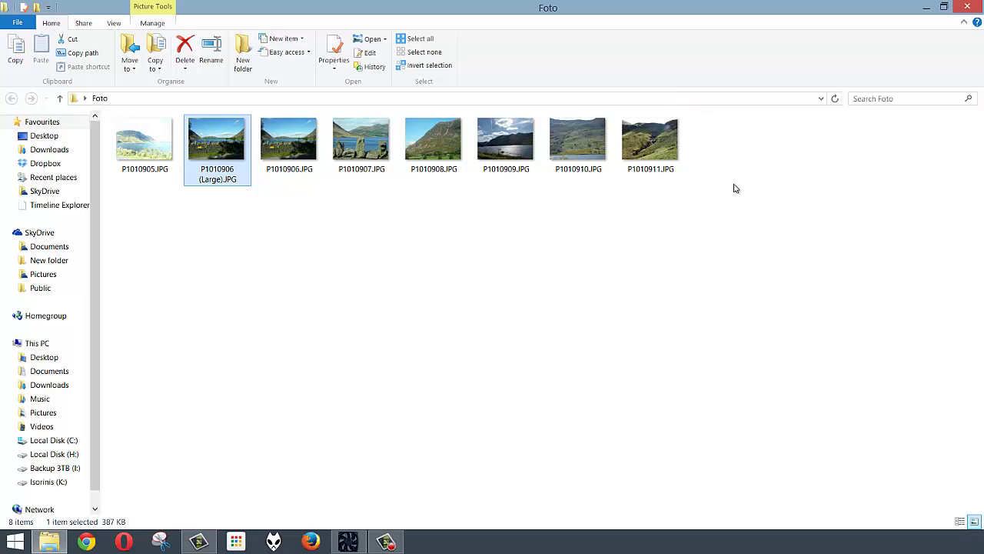
# Resize the five photos P1010907.JPG to P1010911.JPG together with the Large preset (1920 × 1080 pixels), keeping the originals
pyautogui.moveTo(734, 219); pyautogui.dragTo(366, 148)
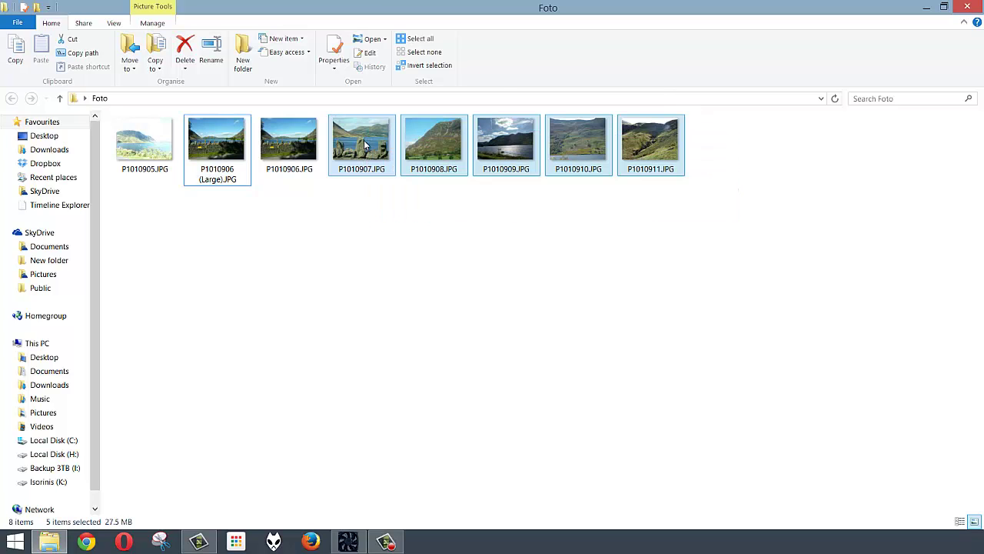
pyautogui.rightClick(366, 144)
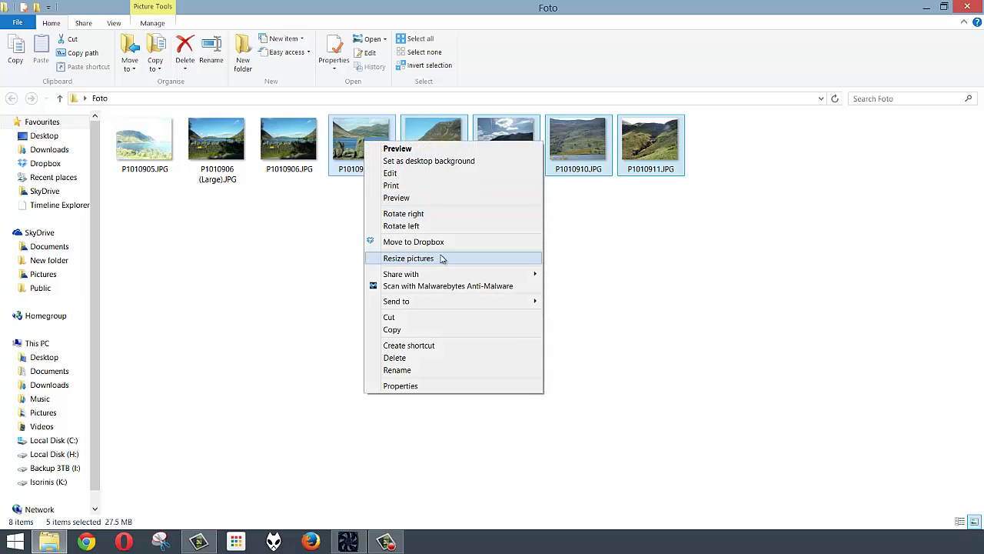
pyautogui.click(413, 262)
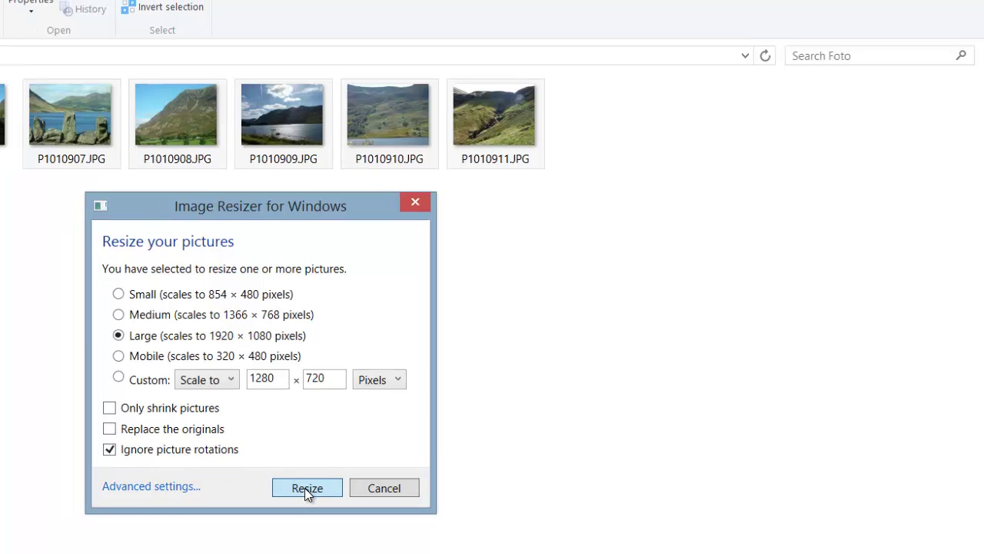
pyautogui.click(292, 495)
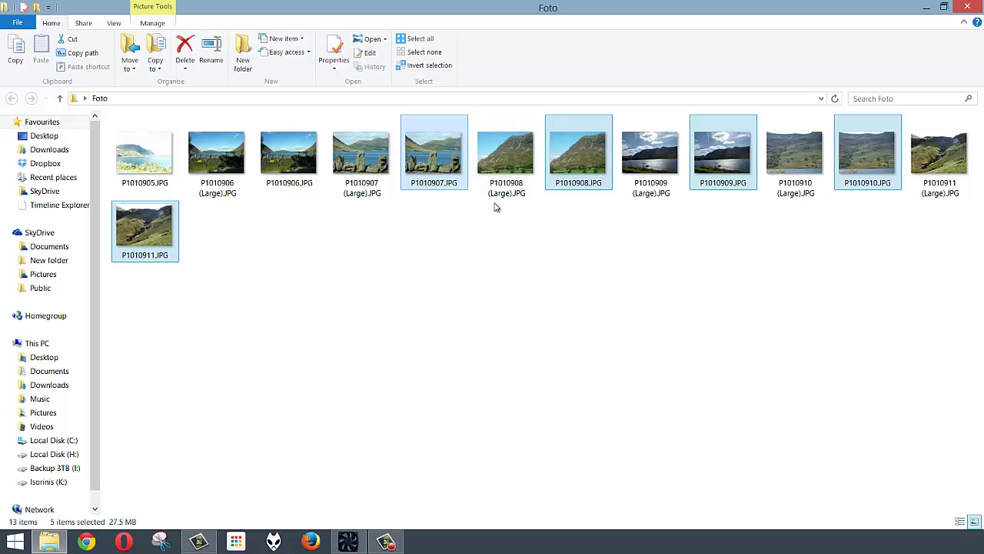
# Create a folder named originalai inside Foto, move the selected originals P1010907.JPG to P1010911.JPG into it, and return to Foto
pyautogui.hotkey('ctrl', 'x')
pyautogui.rightClick(321, 257)
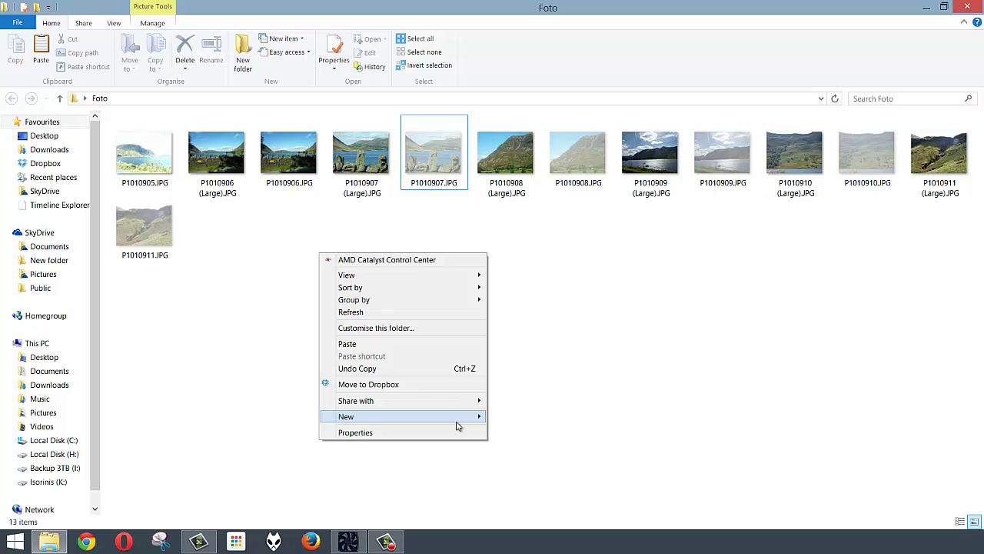
pyautogui.moveTo(457, 424)
pyautogui.click(523, 241)
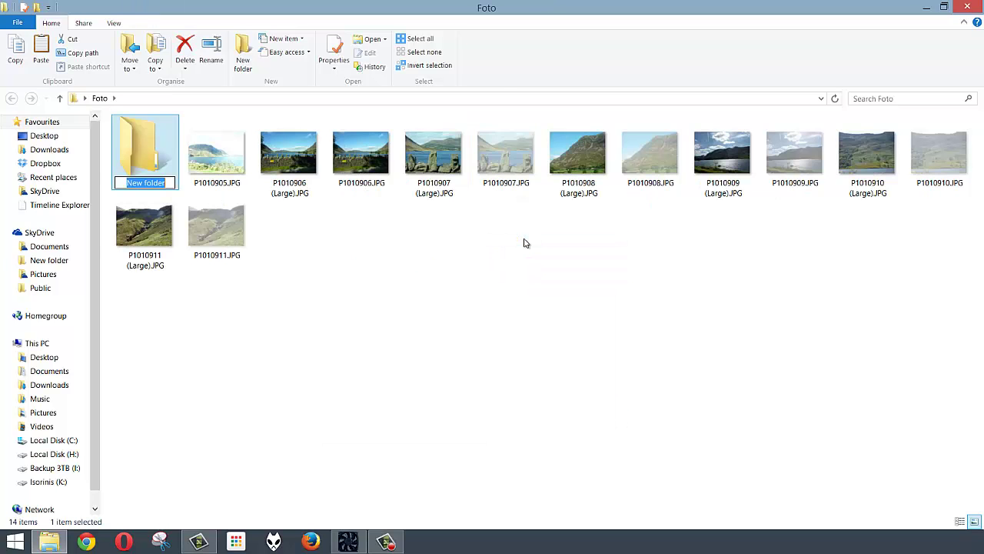
pyautogui.write('ori')
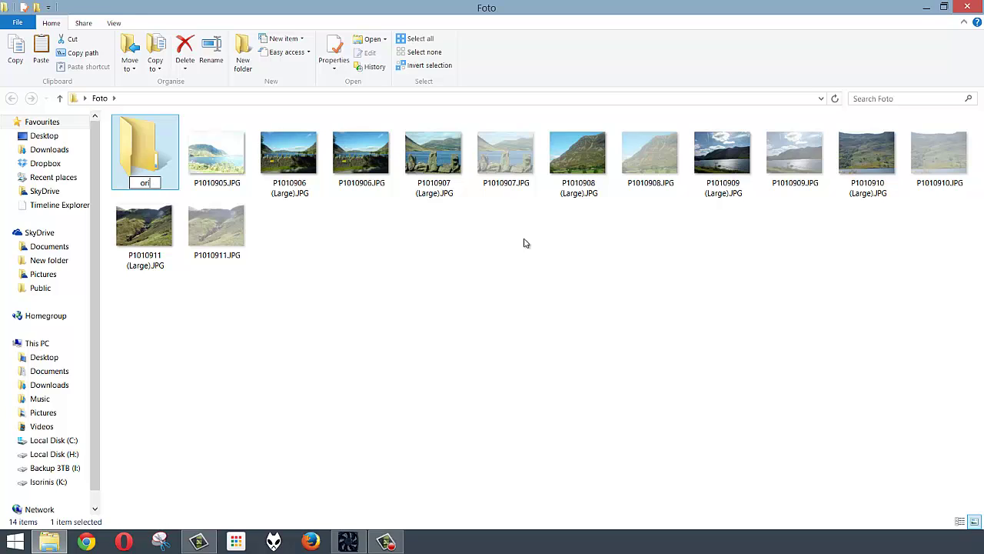
pyautogui.write('ginalai')
pyautogui.press('Return')
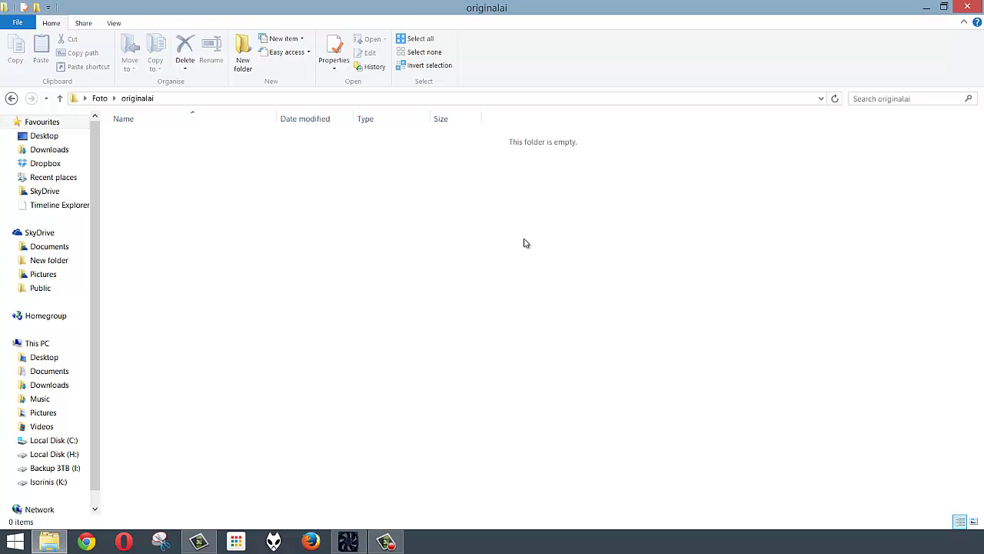
pyautogui.hotkey('ctrl', 'v')
pyautogui.hotkey('alt', 'Up')
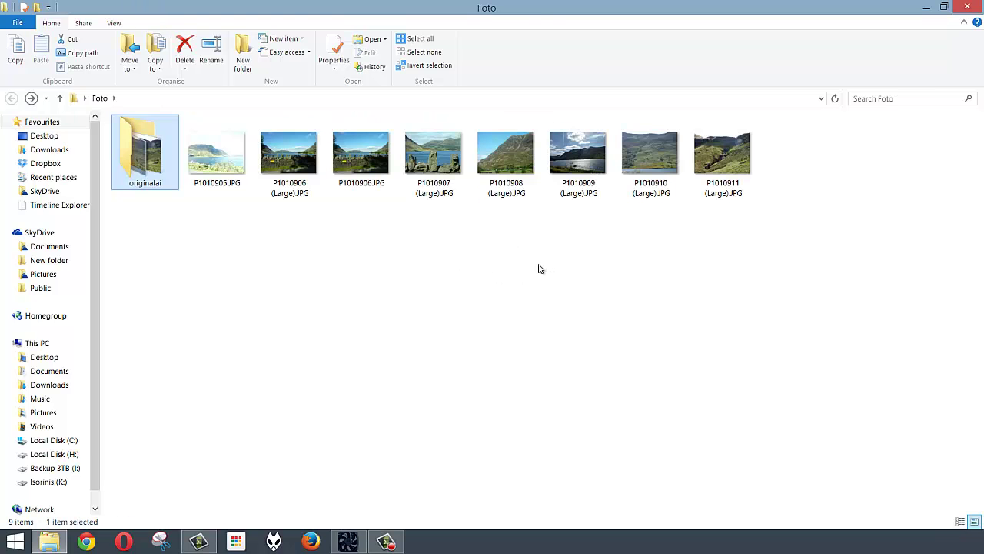
# Resize P1010905.JPG with the Large preset (1920 × 1080 pixels), and move the originals P1010905.JPG and P1010906.JPG into the originalai folder
pyautogui.click(207, 164)
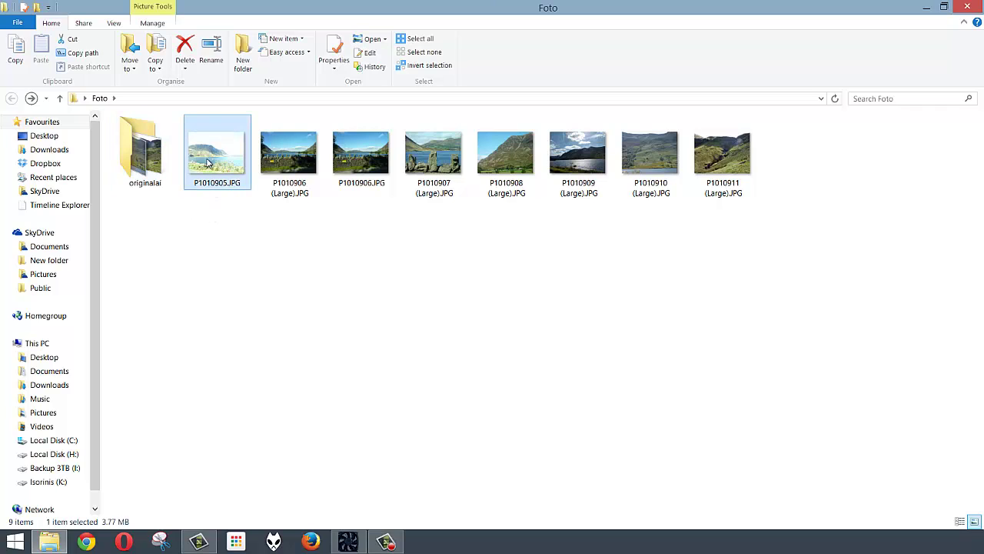
pyautogui.rightClick(208, 162)
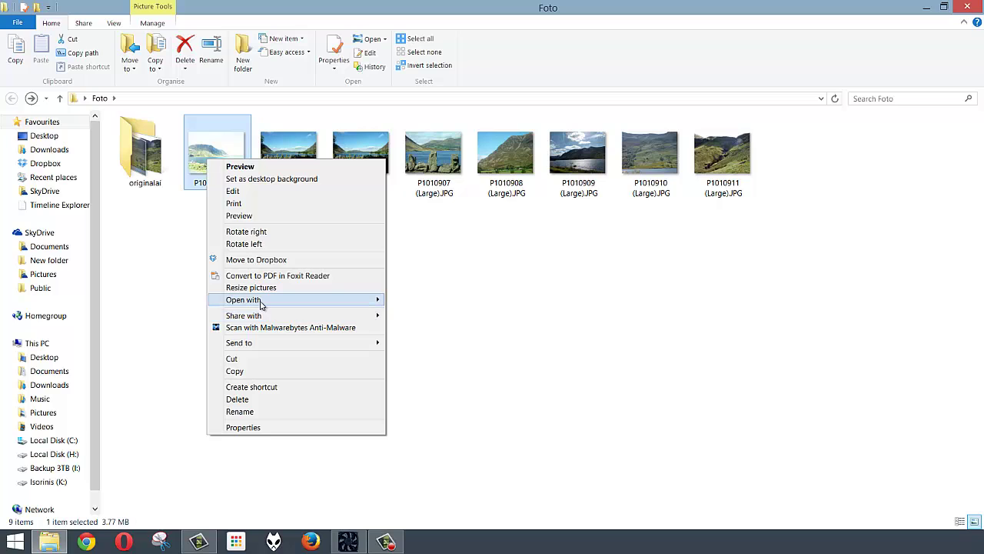
pyautogui.moveTo(260, 302)
pyautogui.click(419, 300)
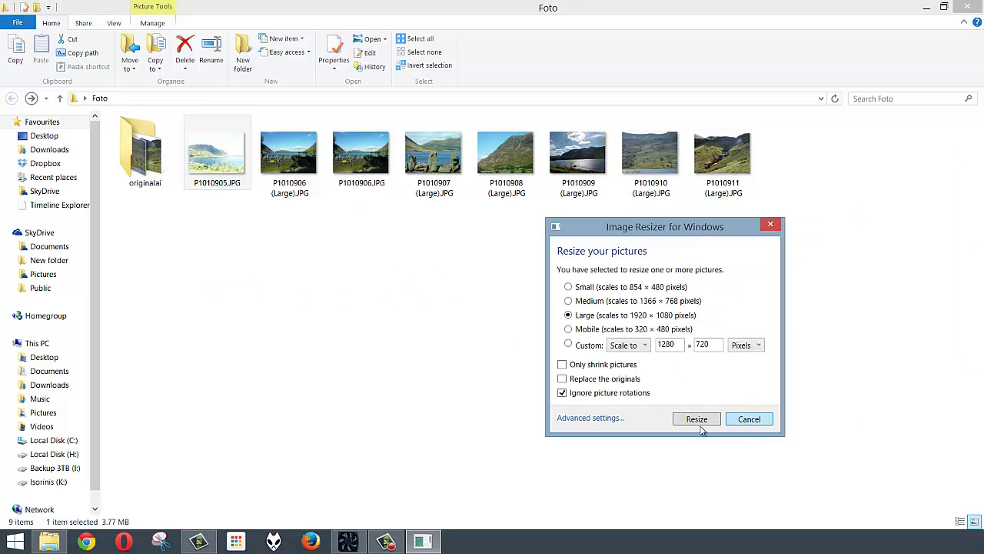
pyautogui.click(694, 418)
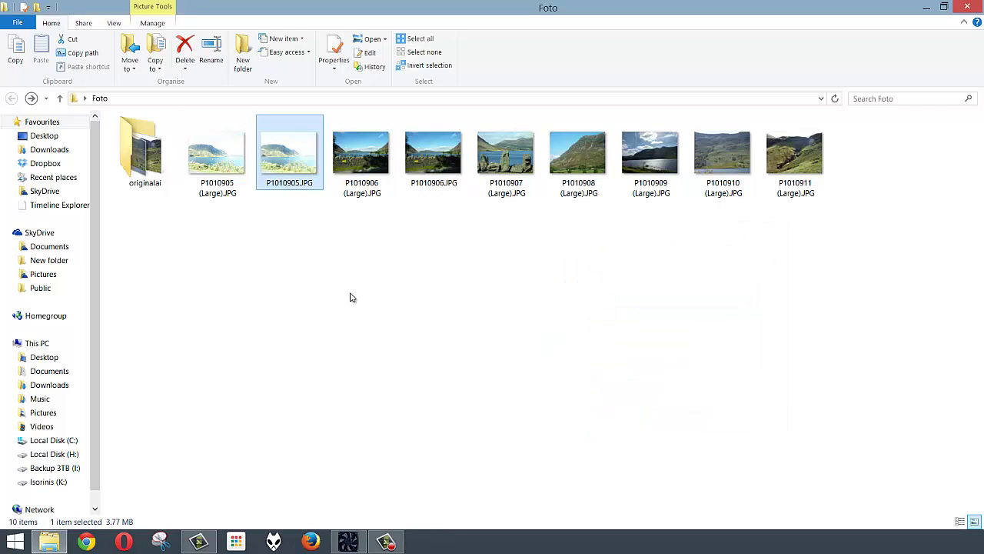
pyautogui.moveTo(290, 161); pyautogui.dragTo(115, 179)
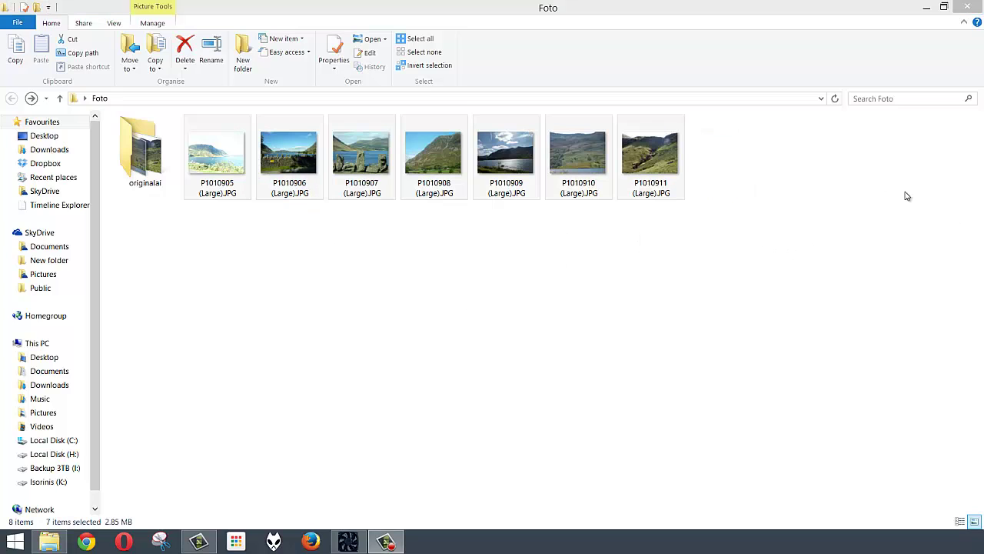
# Check the combined file size of all seven resized photos in their properties, and open the resized photos in the photo viewer
pyautogui.moveTo(757, 298); pyautogui.dragTo(219, 168)
pyautogui.rightClick(227, 163)
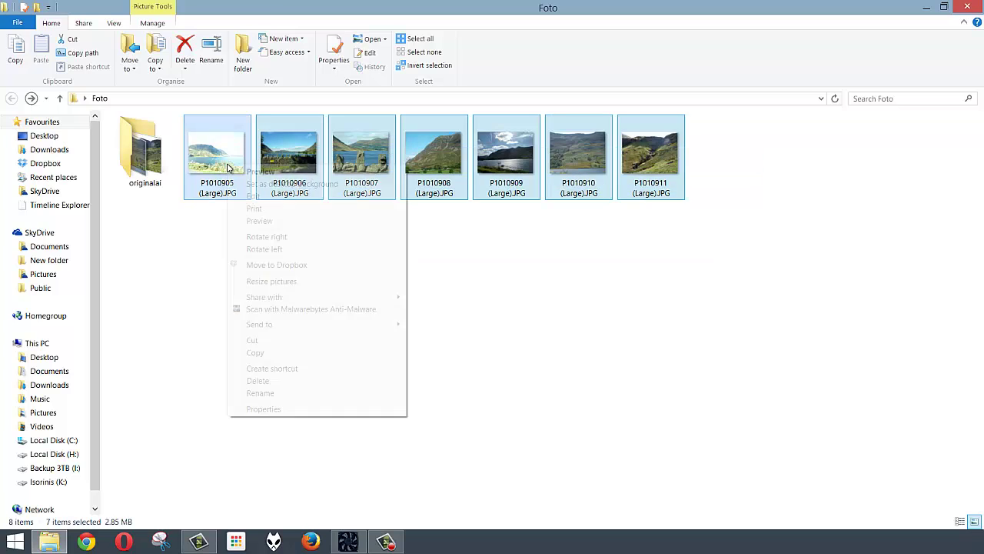
pyautogui.click(282, 409)
pyautogui.moveTo(314, 279); pyautogui.dragTo(288, 279)
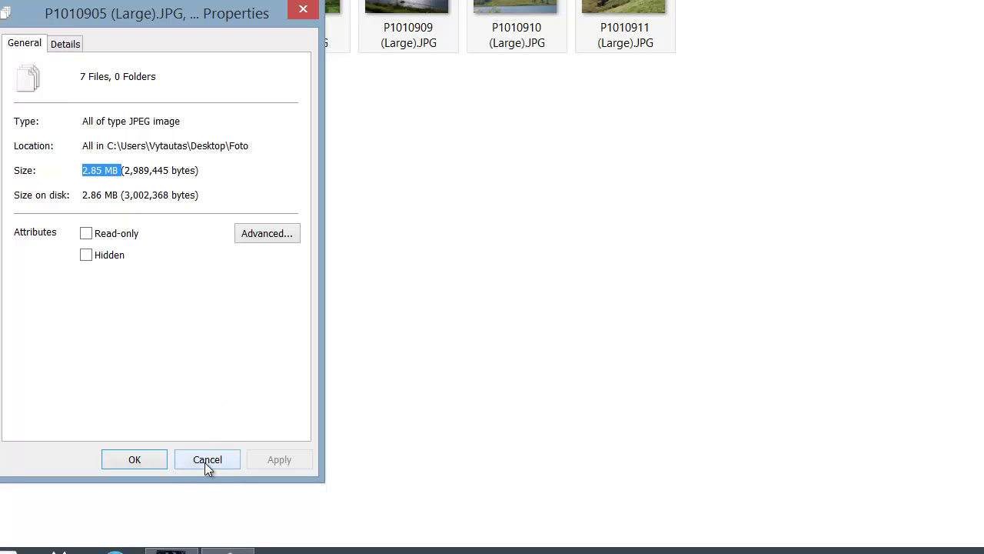
pyautogui.click(206, 460)
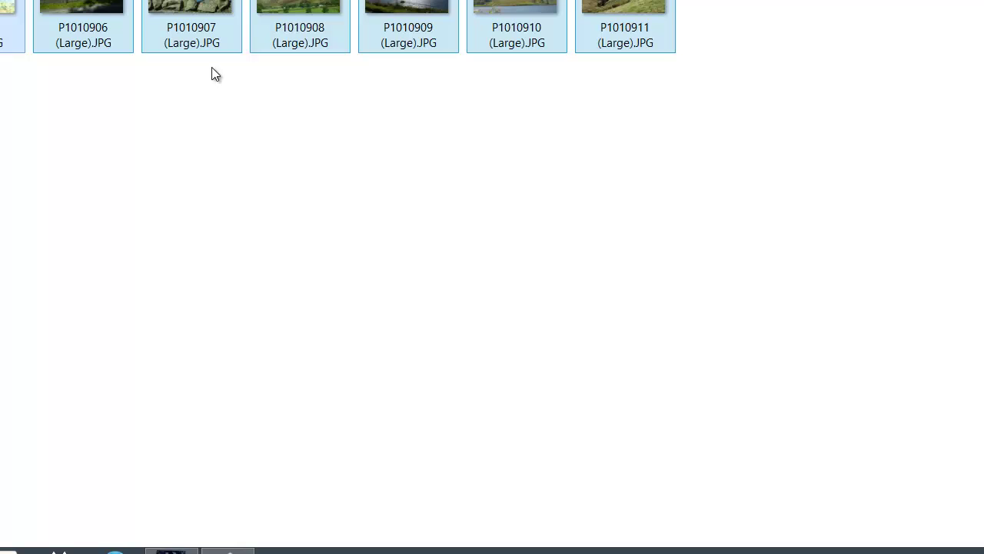
pyautogui.press('Return')
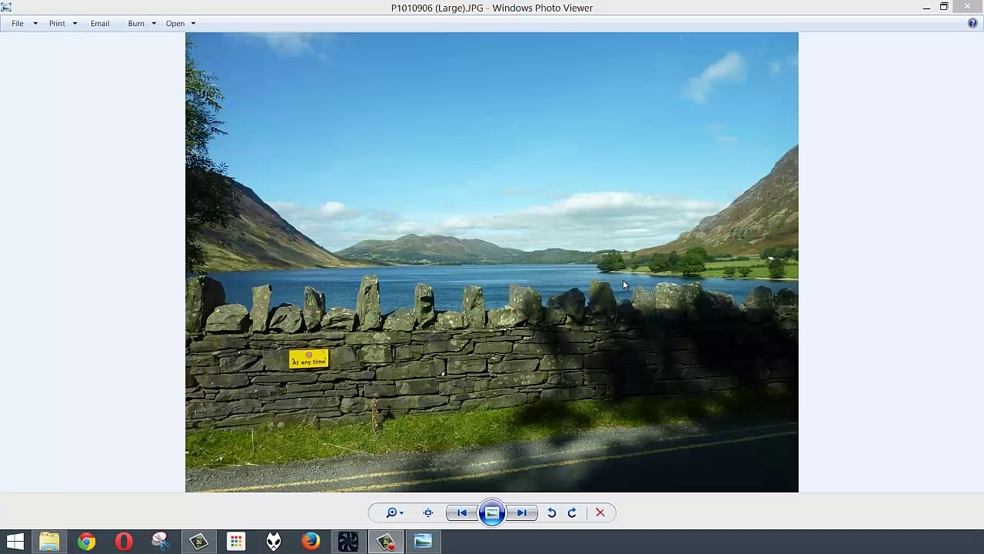